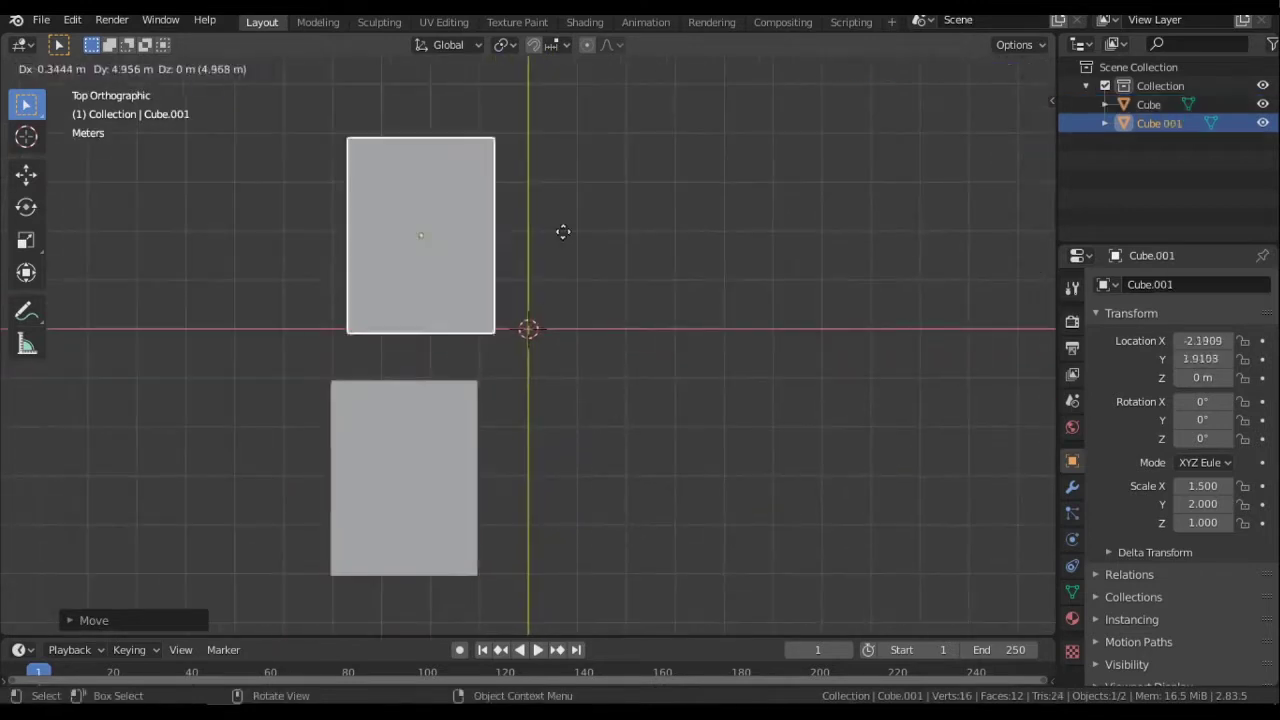
# Duplicate the upper boxes along X, turning the copied pair 180 degrees.
pyautogui.hotkey('shift', 'd')
pyautogui.press('x')
pyautogui.click(838, 250)
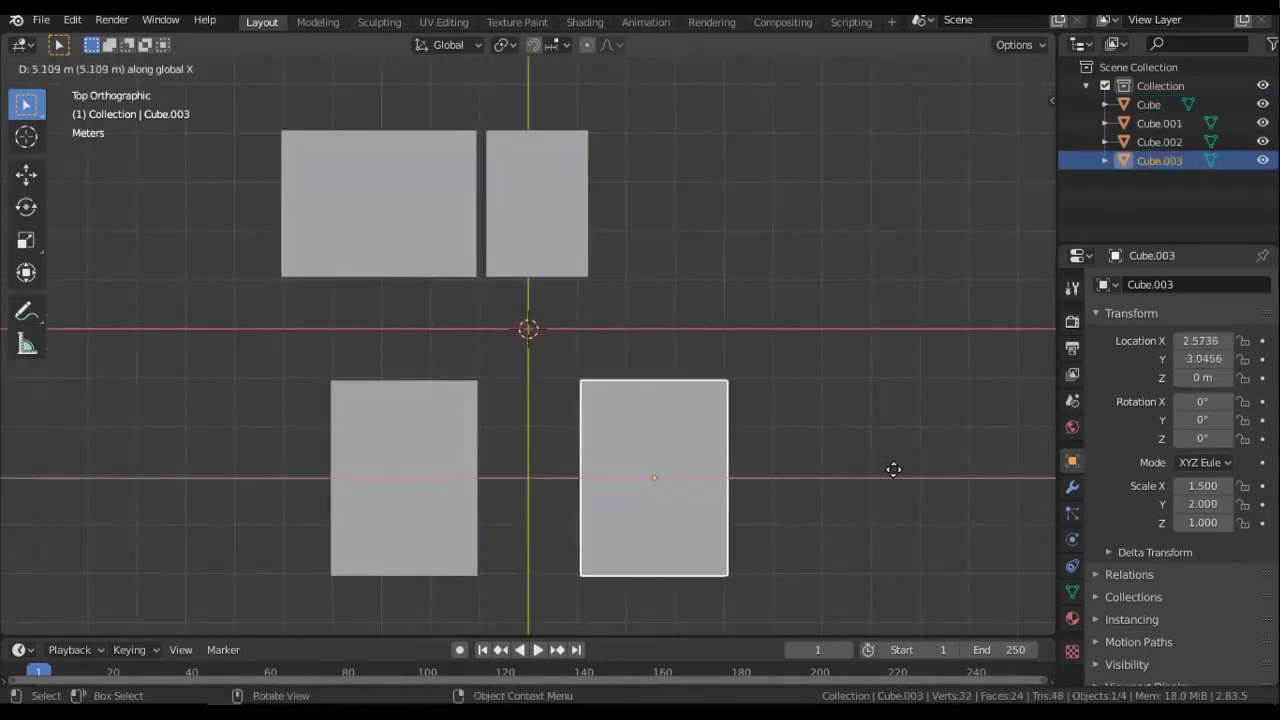
pyautogui.hotkey('shift', 'd')
pyautogui.press('x')
pyautogui.press('r')
pyautogui.press('1')
pyautogui.press('8')
pyautogui.press('0')
pyautogui.press('Return')
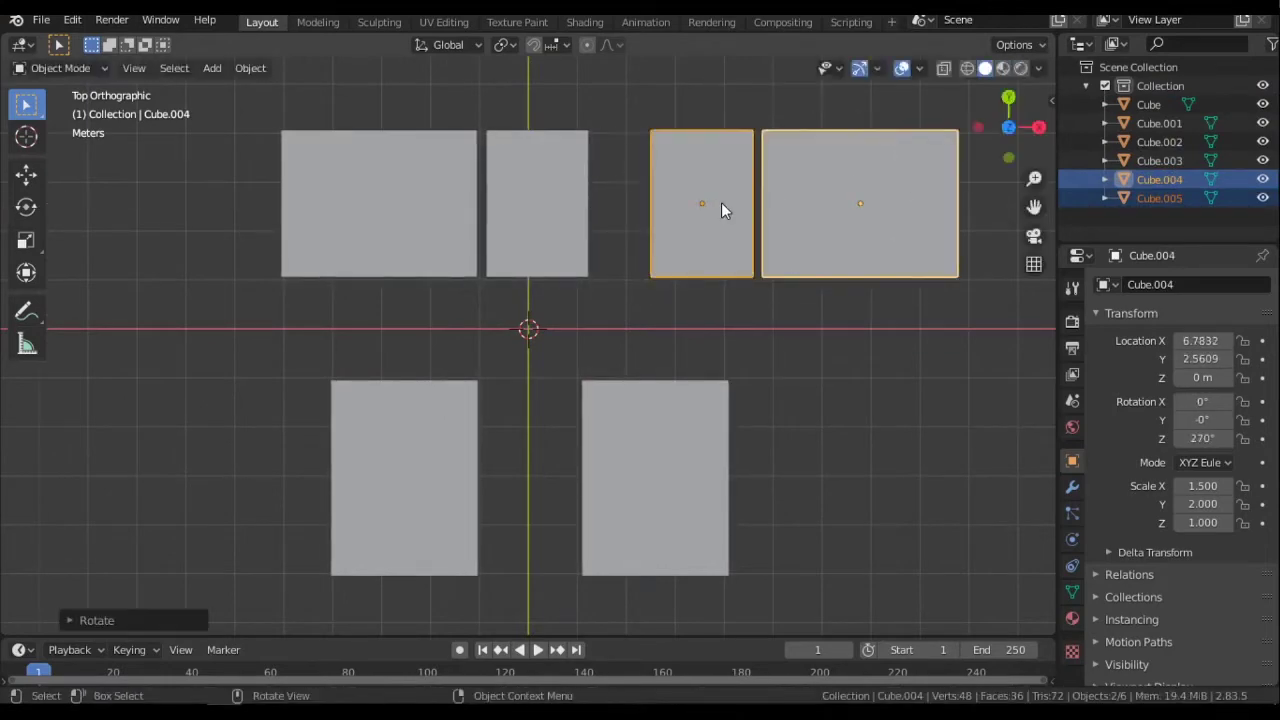
pyautogui.press('g')
# Slide the lower-right and lower-left boxes into place along X.
pyautogui.press('x')
pyautogui.click(690, 440)
pyautogui.press('g')
pyautogui.press('x')
pyautogui.click(457, 421)
pyautogui.press('g')
pyautogui.press('x')
pyautogui.click(407, 421)
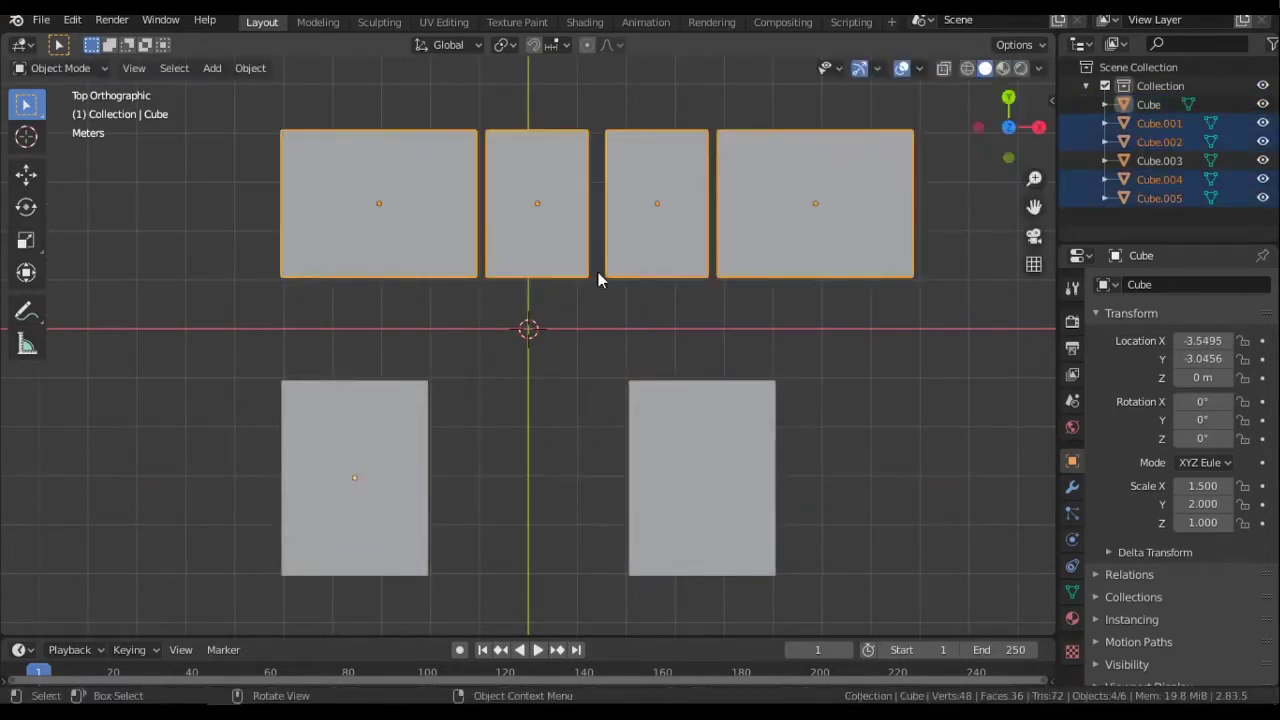
# Cancel the top-row move, orbit to a perspective view, and select the right-hand and middle buildings.
pyautogui.press('g')
pyautogui.press('x')
pyautogui.rightClick(598, 277)
pyautogui.moveTo(598, 277)
pyautogui.mouseDown(button='middle')
pyautogui.moveTo(614, 315)
pyautogui.moveTo(783, 395)
pyautogui.mouseUp(button='middle')
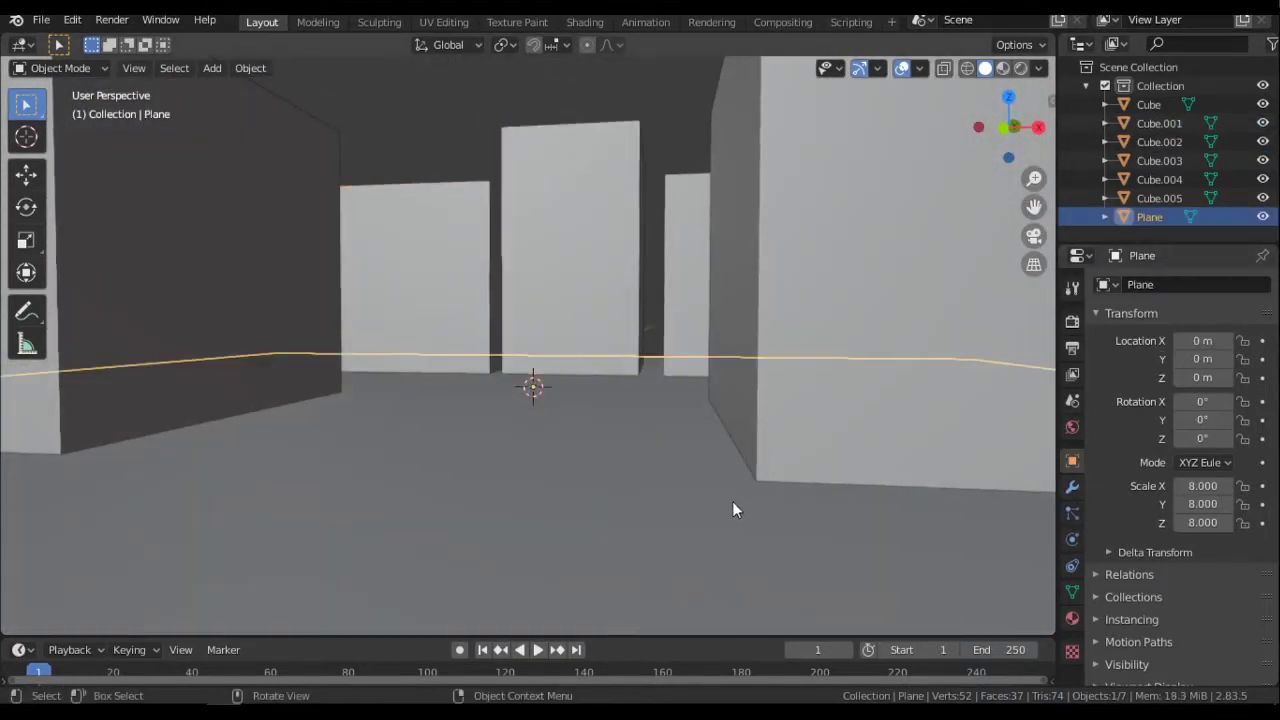
pyautogui.click(720, 296)
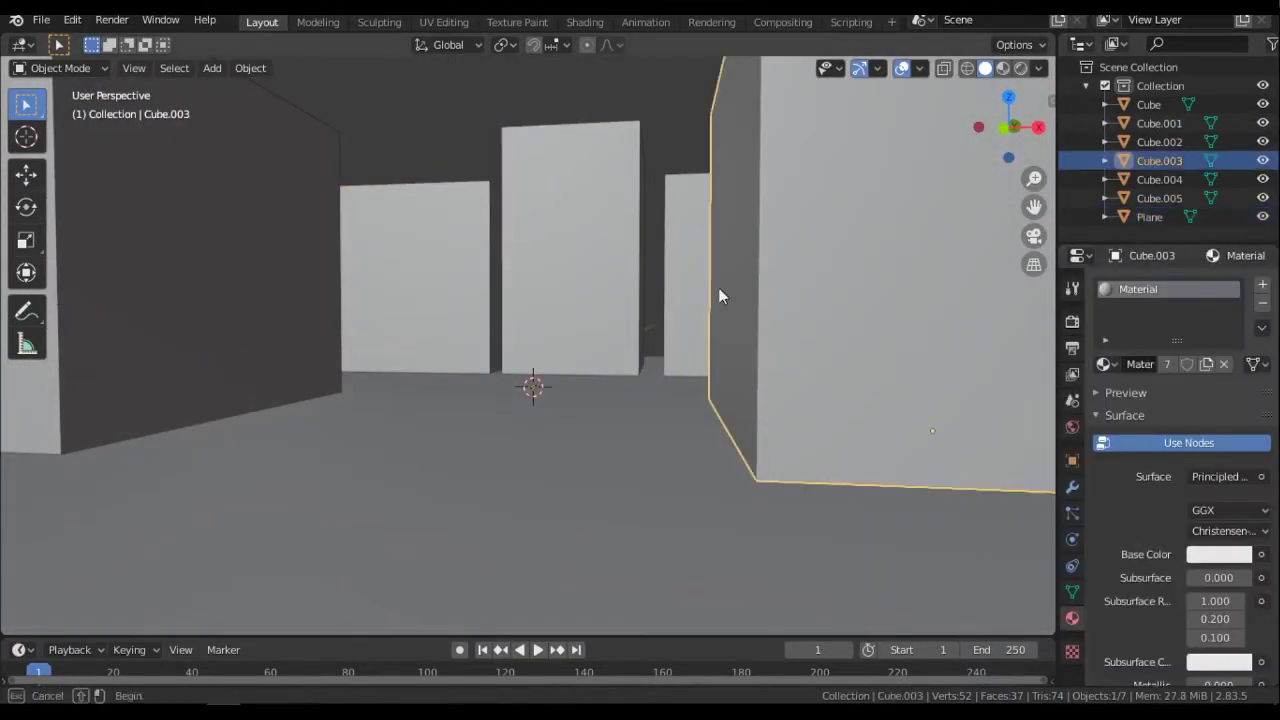
pyautogui.click(420, 297)
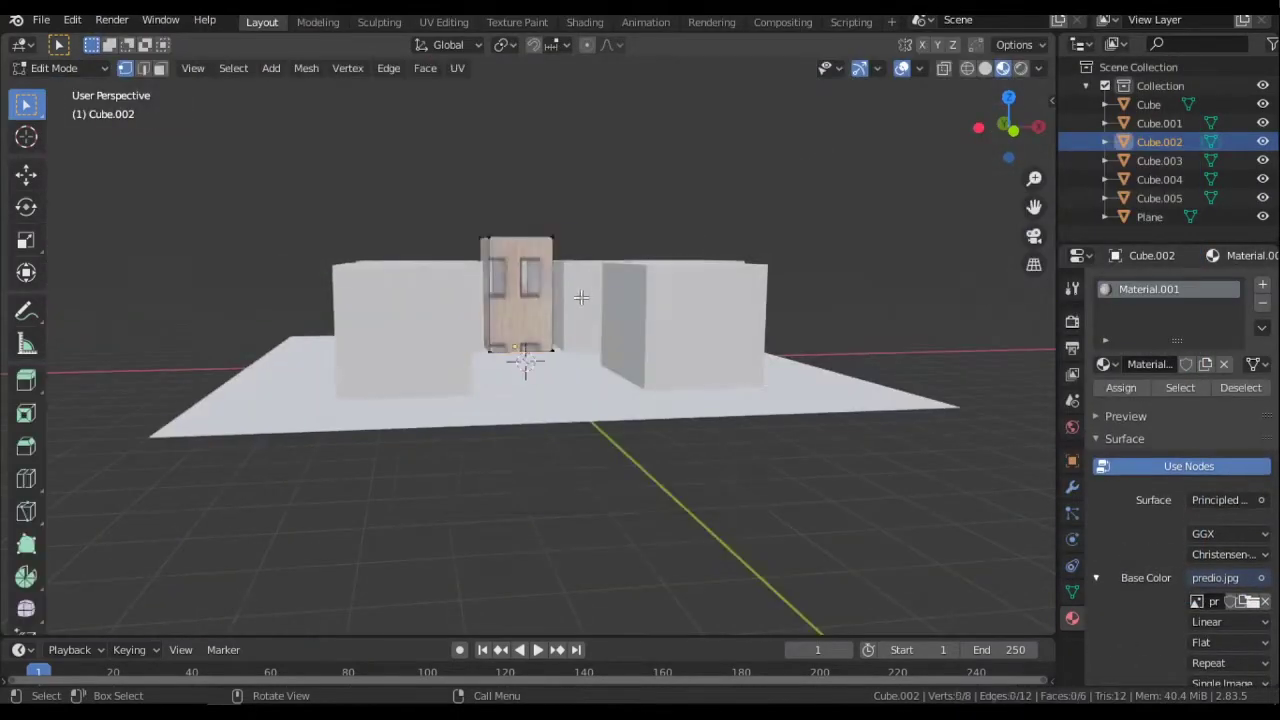
# In UV Editing, stretch one side face's UV island over the predio.jpg facade.
pyautogui.click(443, 21)
pyautogui.press('3')
pyautogui.click(850, 311)
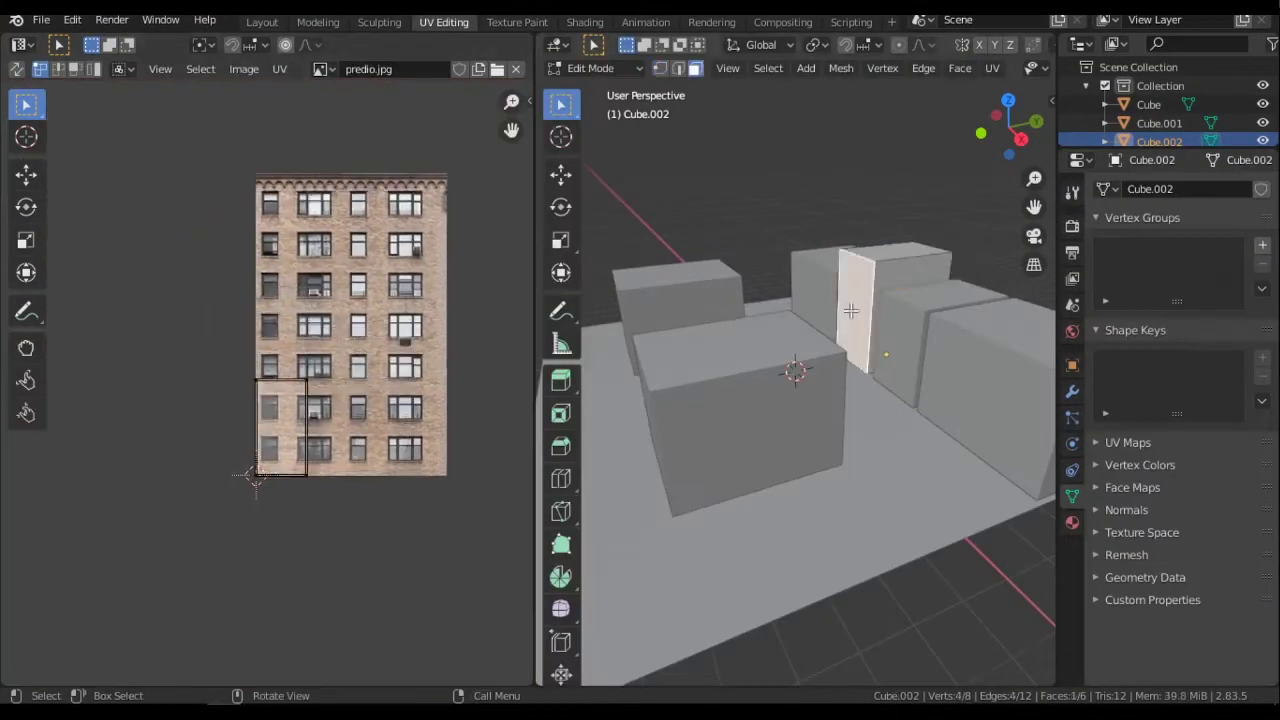
pyautogui.press('x')
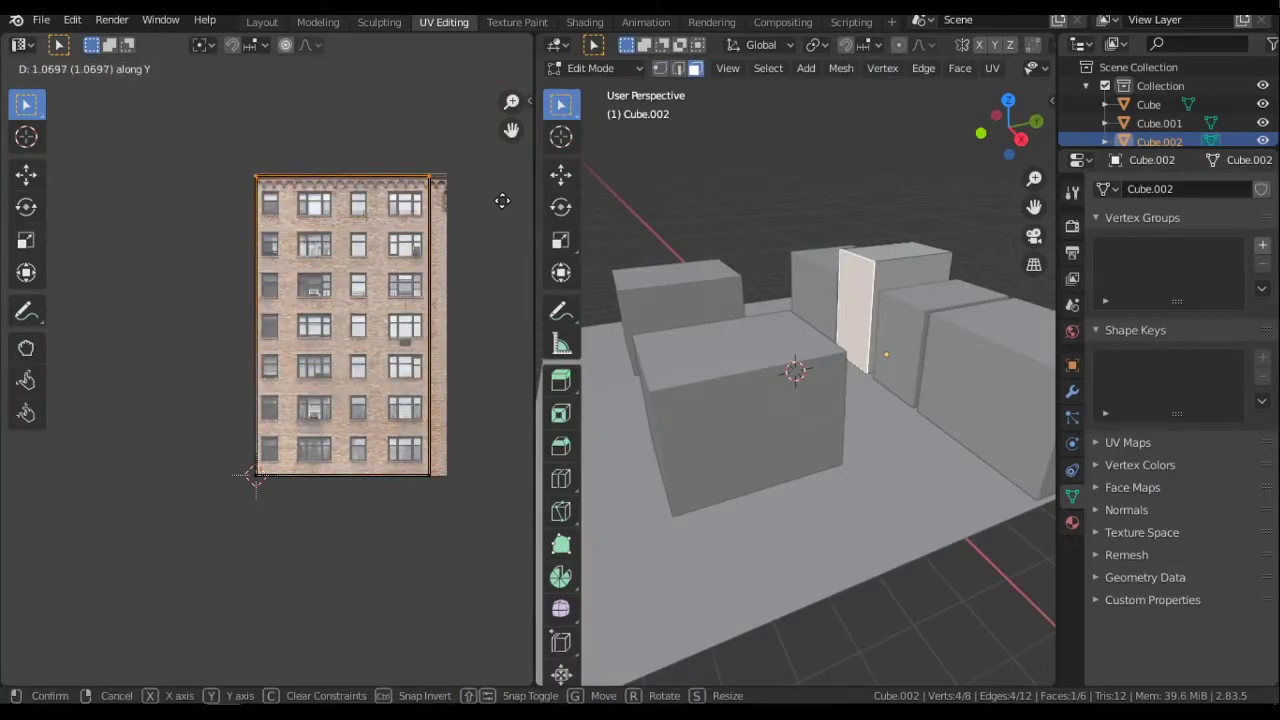
pyautogui.hotkey('ctrl', 'z')
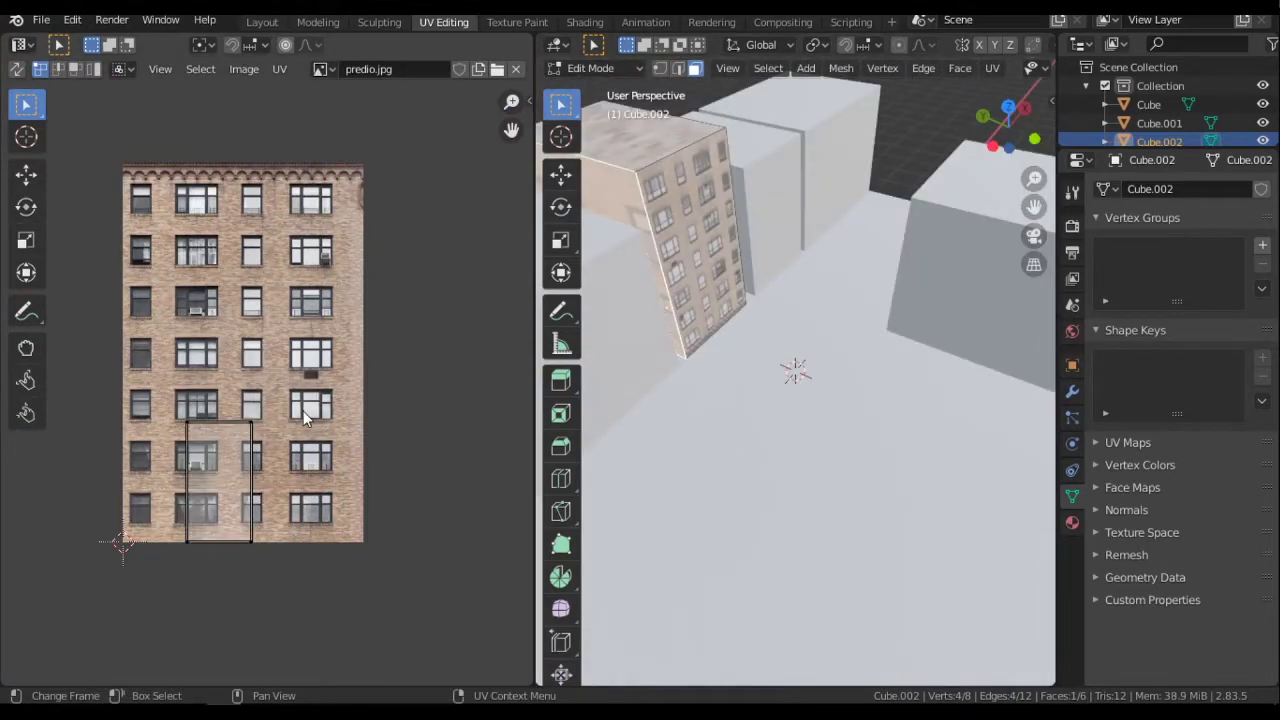
# Back in object mode, select the facade-textured building and orbit to face it.
pyautogui.press('Tab')
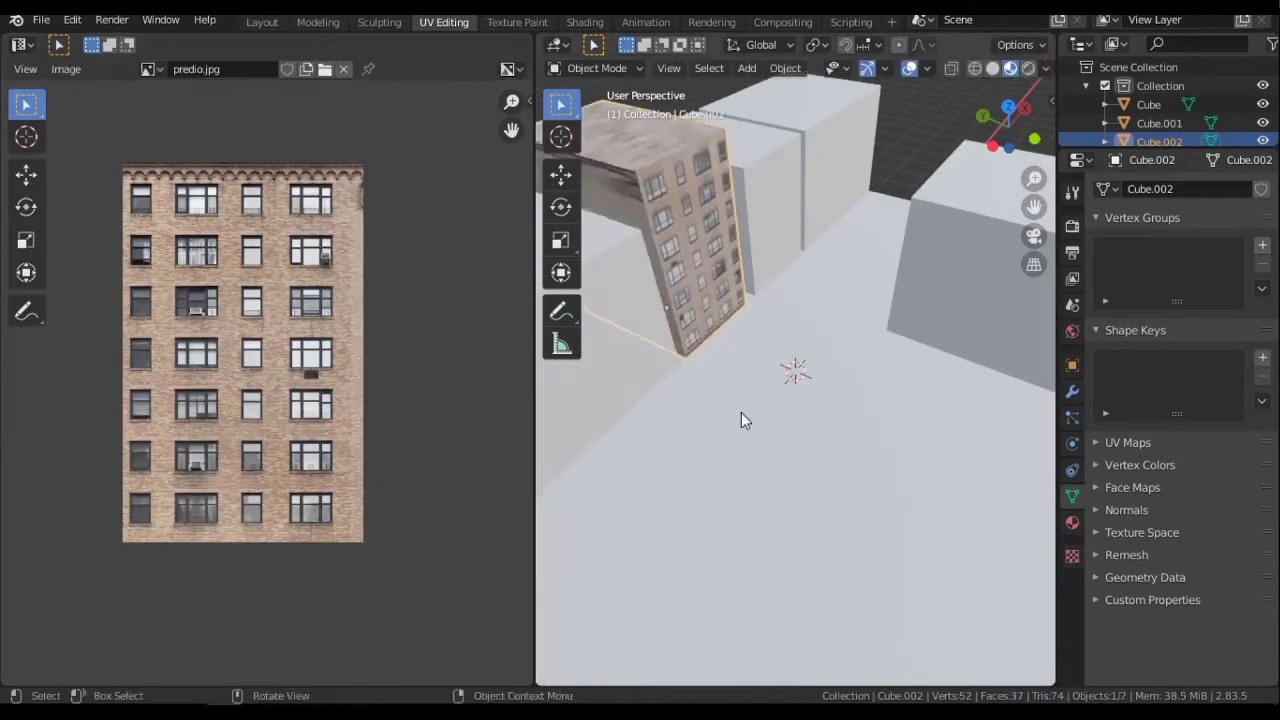
pyautogui.click(741, 412)
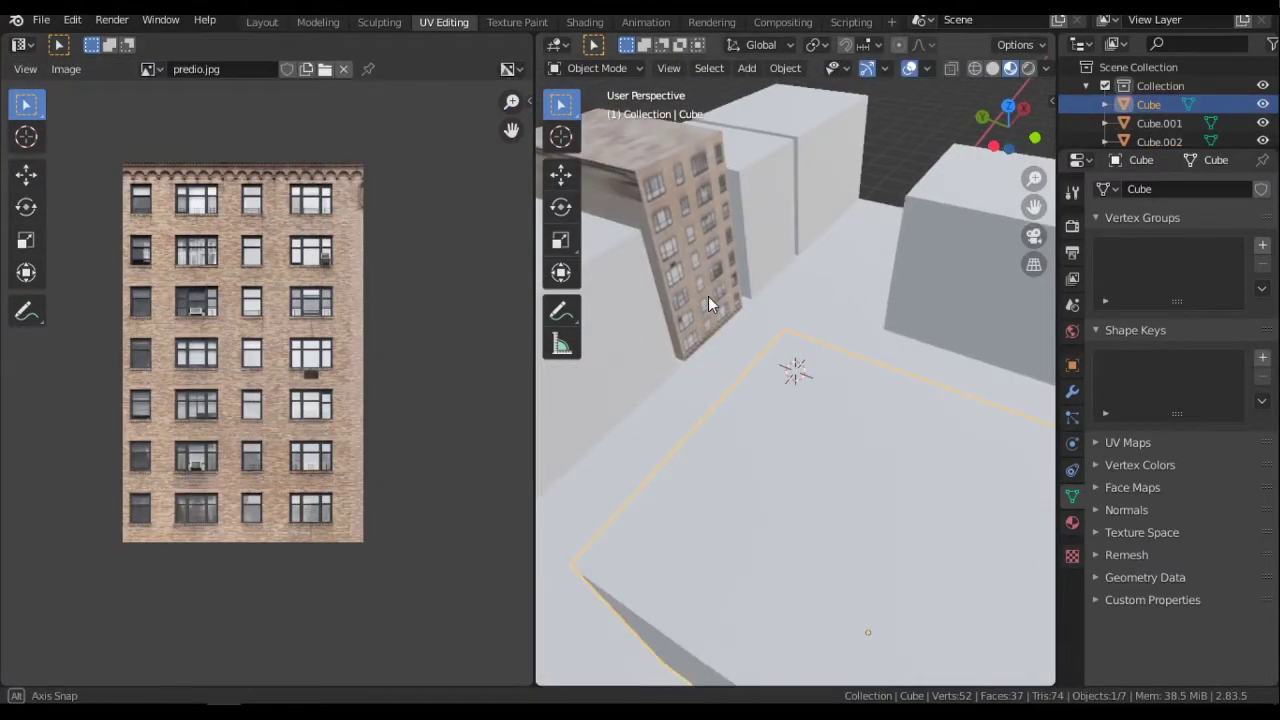
pyautogui.click(708, 296)
pyautogui.moveTo(708, 296)
pyautogui.mouseDown(button='middle')
pyautogui.moveTo(849, 233)
pyautogui.moveTo(743, 350)
pyautogui.mouseUp(button='middle')
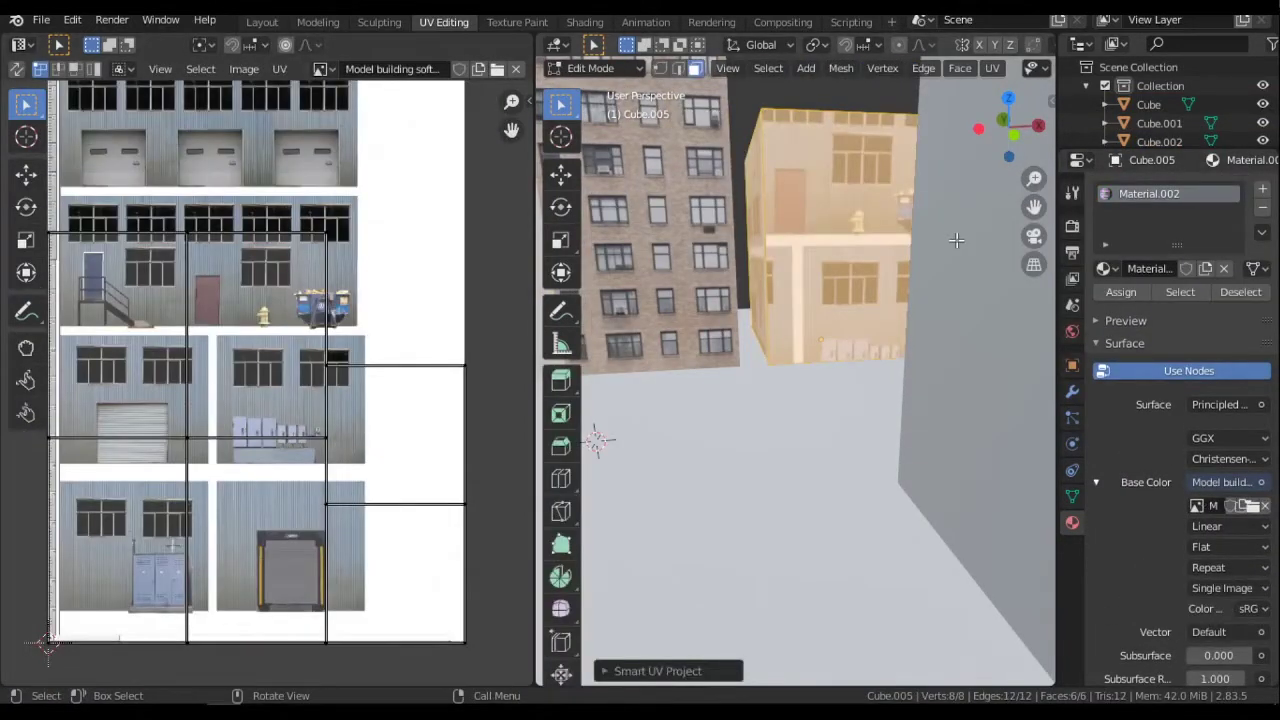
# Move a warehouse side face's UVs vertically onto a facade section, then return to Layout.
pyautogui.hotkey('alt', 'a')
pyautogui.moveTo(956, 240); pyautogui.dragTo(886, 252, button='middle')
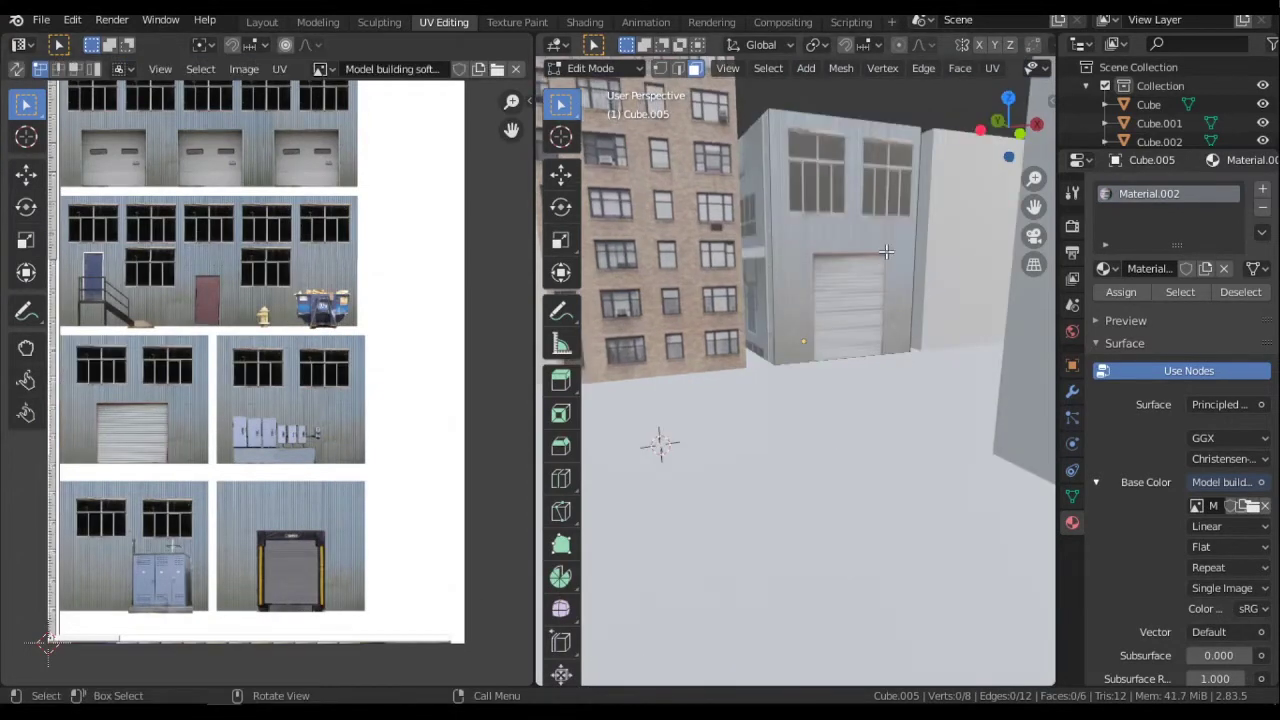
pyautogui.click(886, 252)
pyautogui.press('g')
pyautogui.press('y')
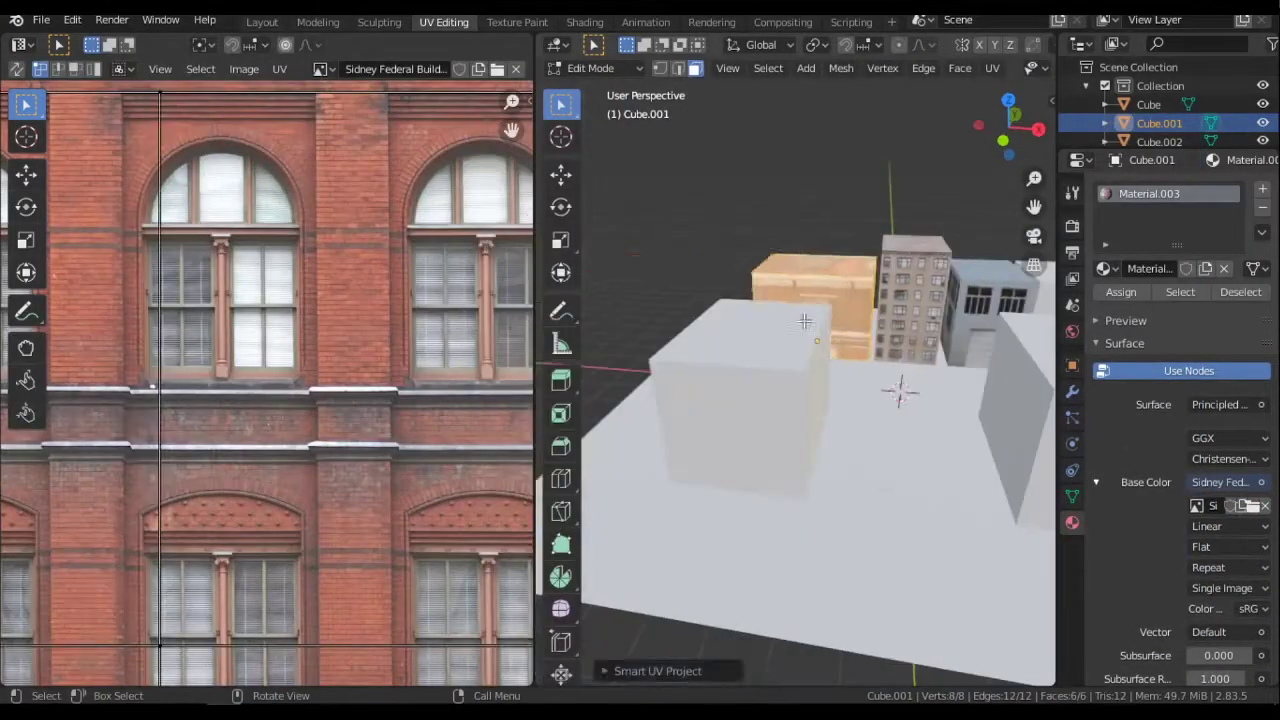
pyautogui.press('g')
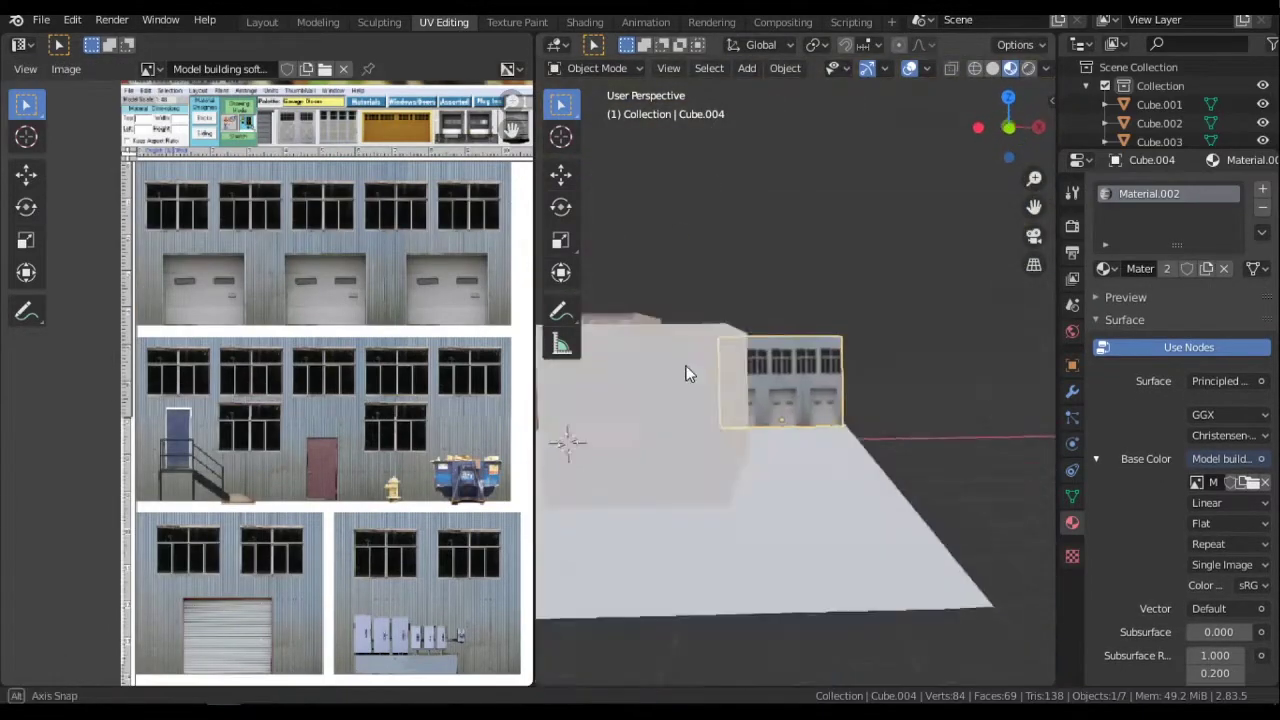
pyautogui.click(318, 22)
pyautogui.click(255, 22)
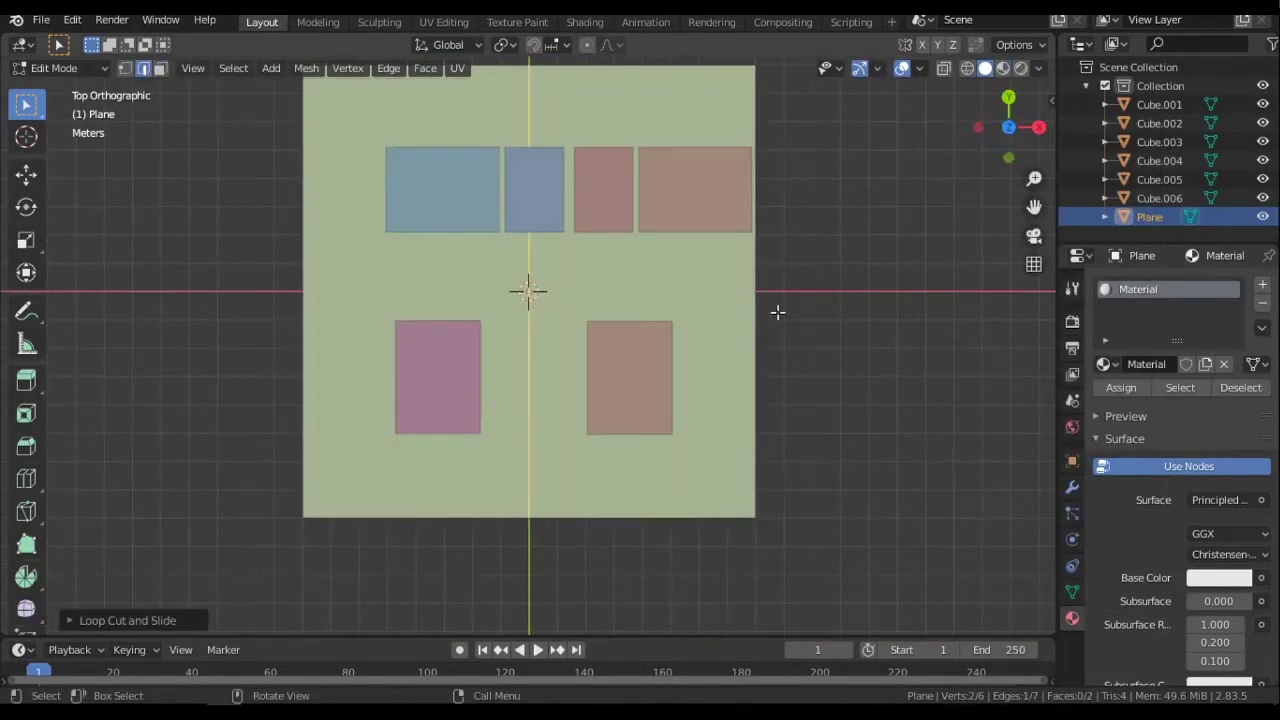
# Bevel the ground plane's horizontal and vertical edges into two crossing road strips.
pyautogui.hotkey('ctrl', 'b')
pyautogui.click(615, 284)
pyautogui.hotkey('ctrl', 'b')
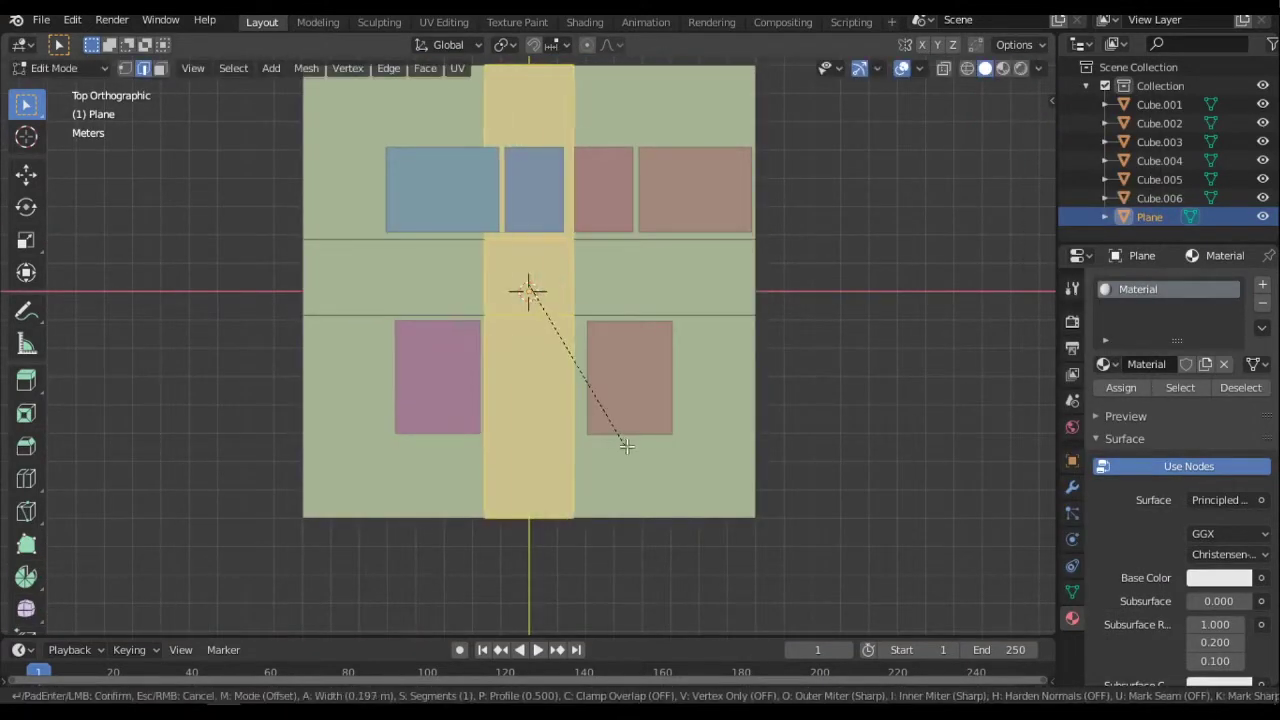
pyautogui.click(626, 446)
pyautogui.moveTo(634, 443); pyautogui.dragTo(760, 400, button='middle')
pyautogui.press('Tab')
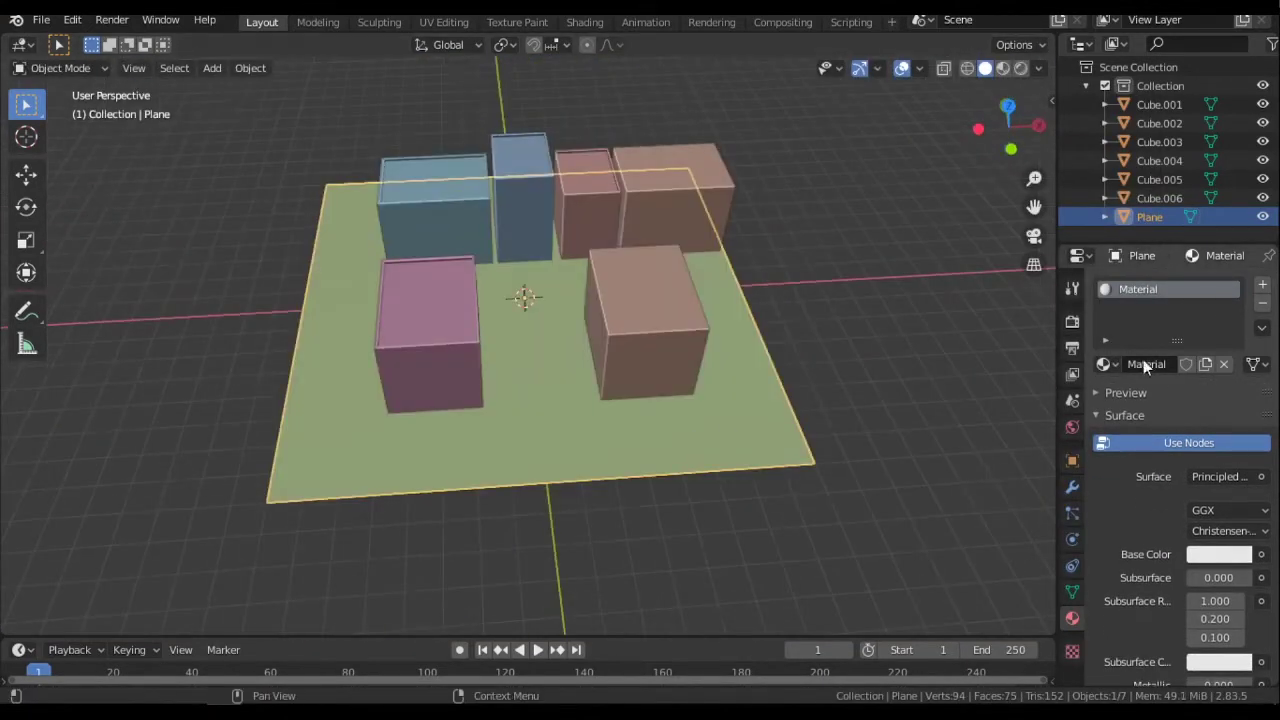
# Give the road faces a second material with the CityStreet asphalt texture, and move the GLOSS node aside.
pyautogui.click(1262, 284)
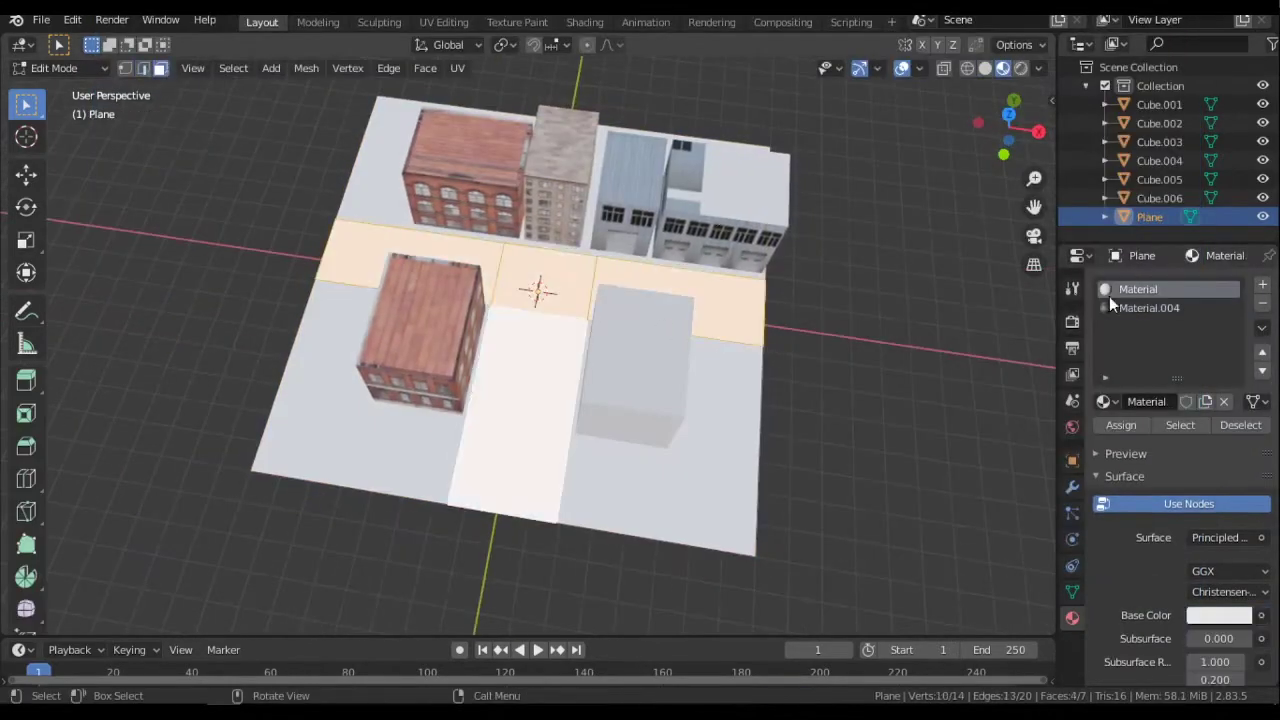
pyautogui.press('Tab')
pyautogui.scroll(-2, 1103, 557)
pyautogui.scroll(-3, 1265, 615)
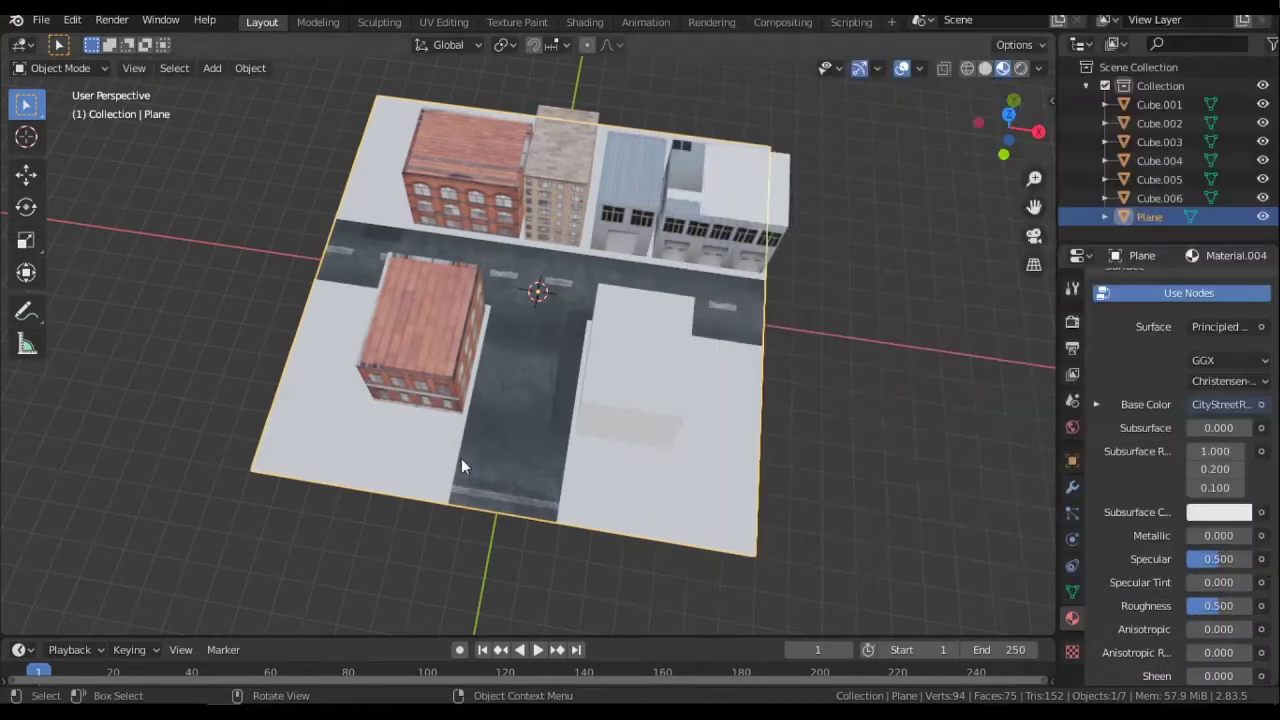
pyautogui.click(585, 21)
pyautogui.moveTo(590, 425); pyautogui.dragTo(580, 491)
# Collapse the GLOSS node and add a Normal Map node to the asphalt material.
pyautogui.press('h')
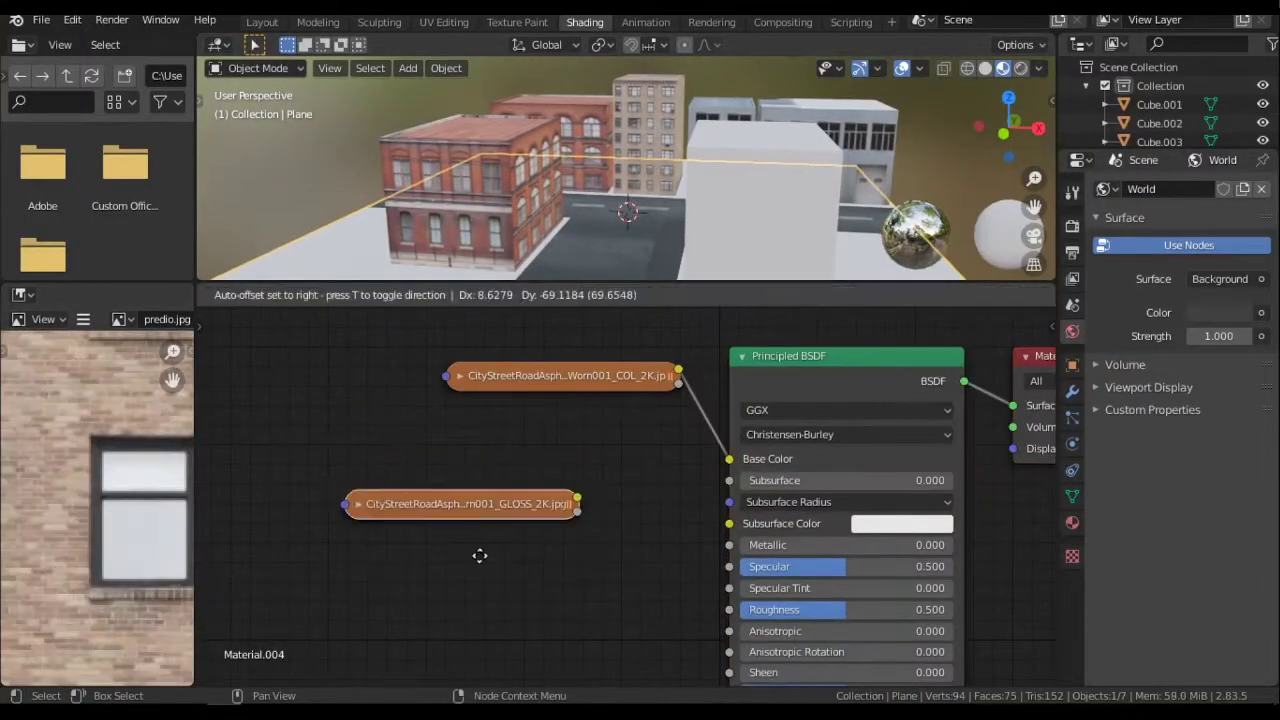
pyautogui.hotkey('shift', 'a')
pyautogui.write('map')
pyautogui.click(623, 512)
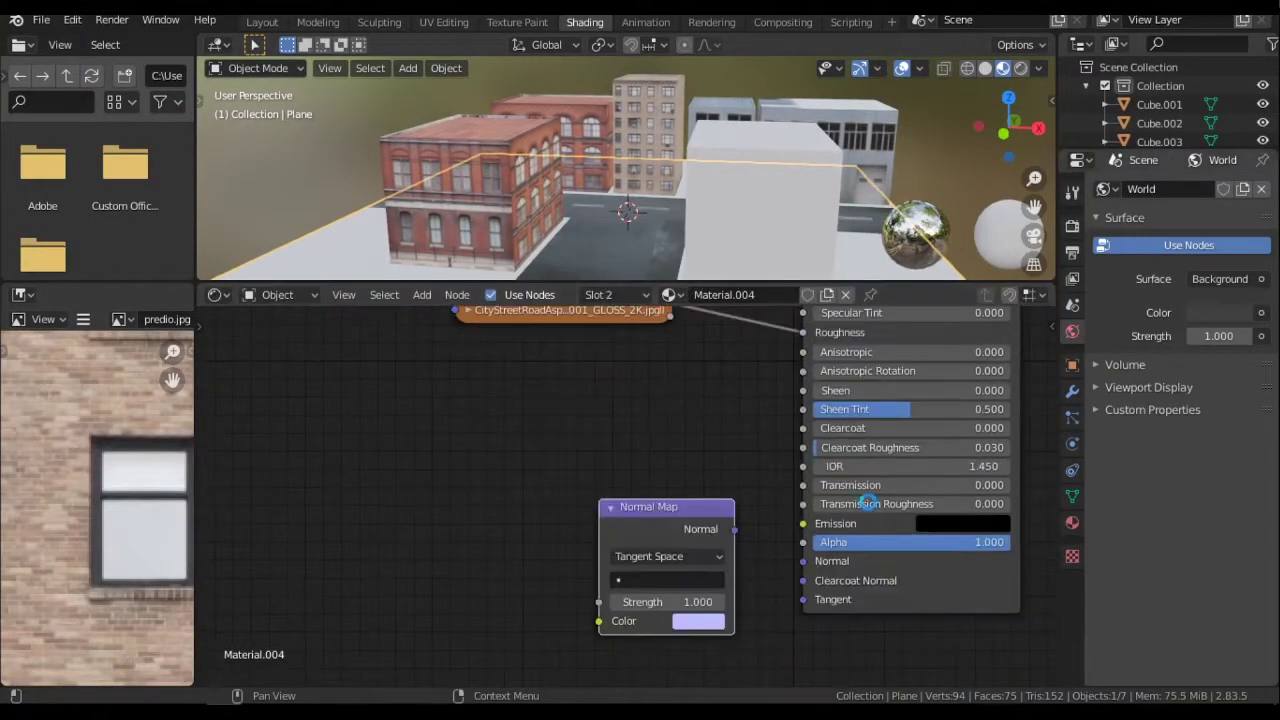
# Cube-project the road faces' UVs, then move and narrow them along X onto a lane strip.
pyautogui.click(654, 310)
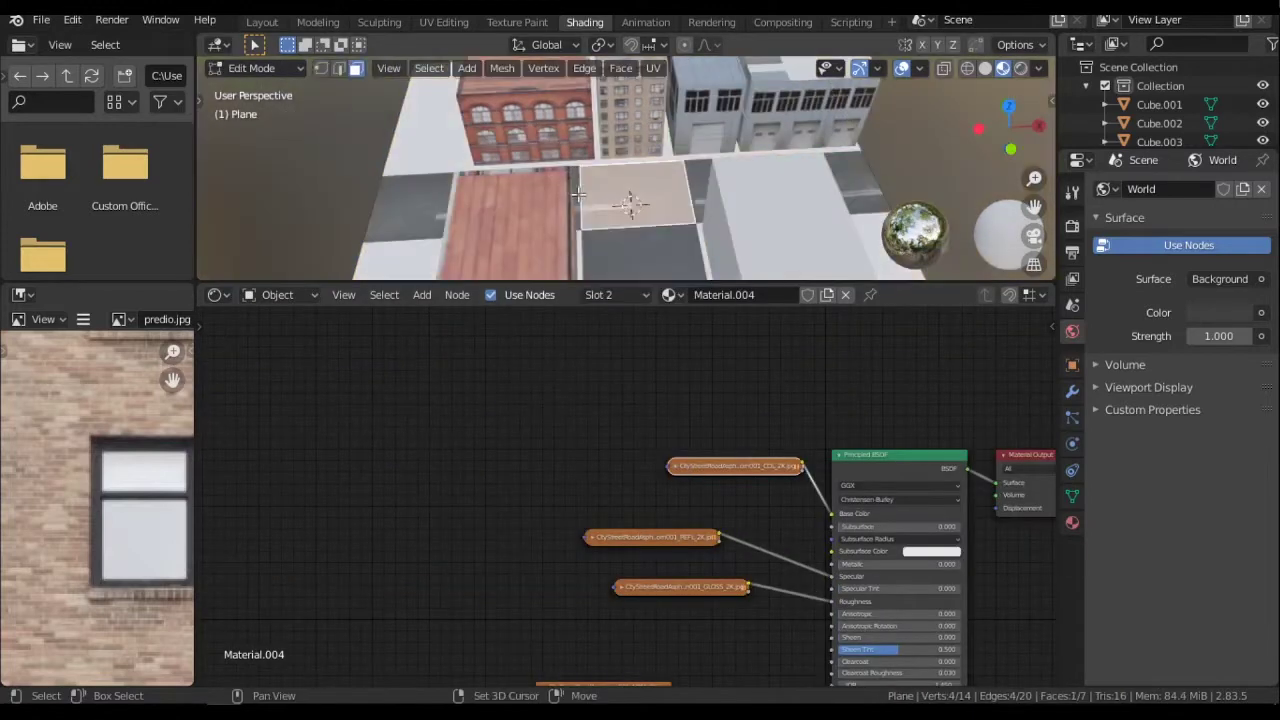
pyautogui.click(443, 21)
pyautogui.press('g')
pyautogui.click(317, 407)
pyautogui.press('s')
pyautogui.press('x')
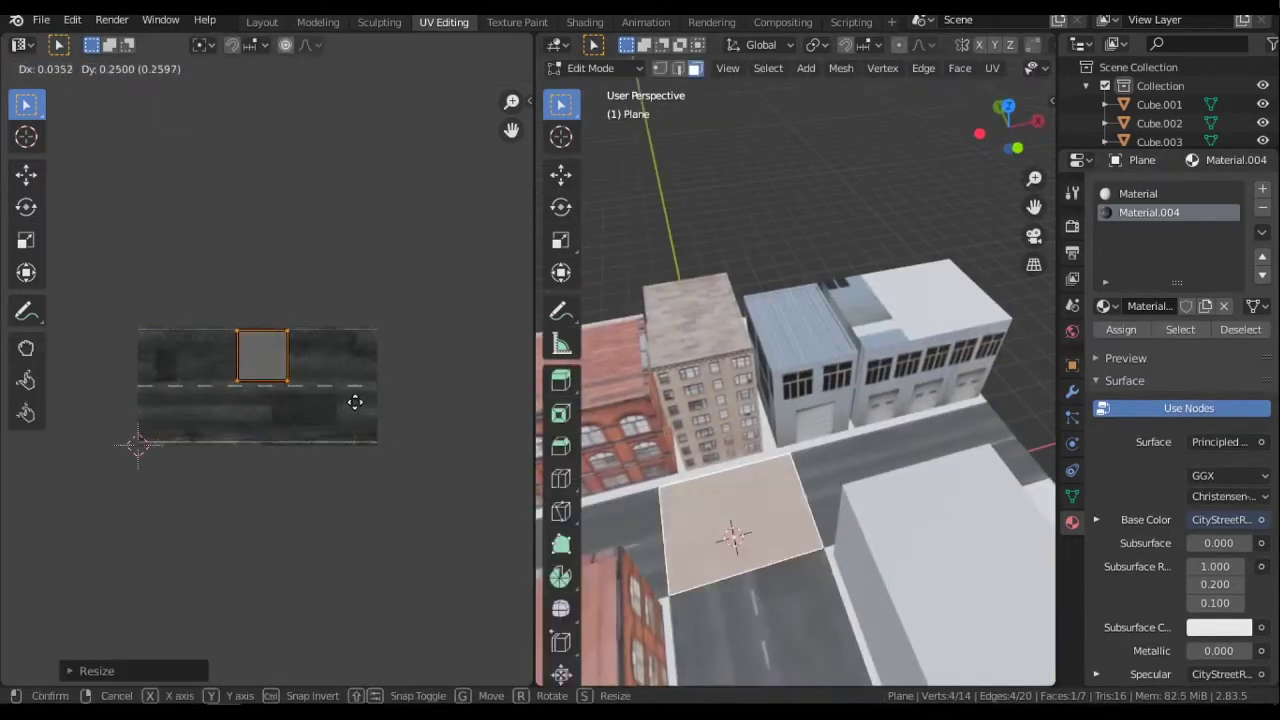
# Leave edit mode, orbit around the street to inspect it, and bring up the material settings.
pyautogui.press('Tab')
pyautogui.moveTo(842, 482)
pyautogui.mouseDown(button='middle')
pyautogui.moveTo(790, 409)
pyautogui.moveTo(717, 505)
pyautogui.mouseUp(button='middle')
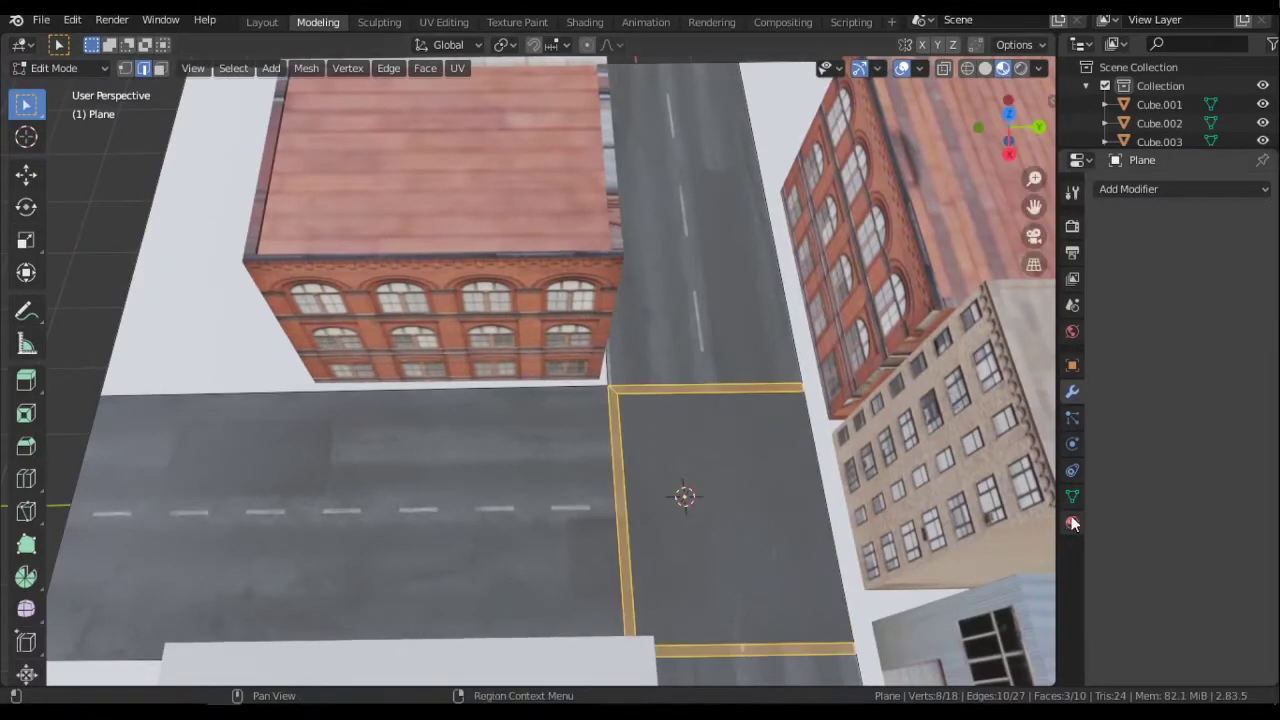
pyautogui.click(1072, 523)
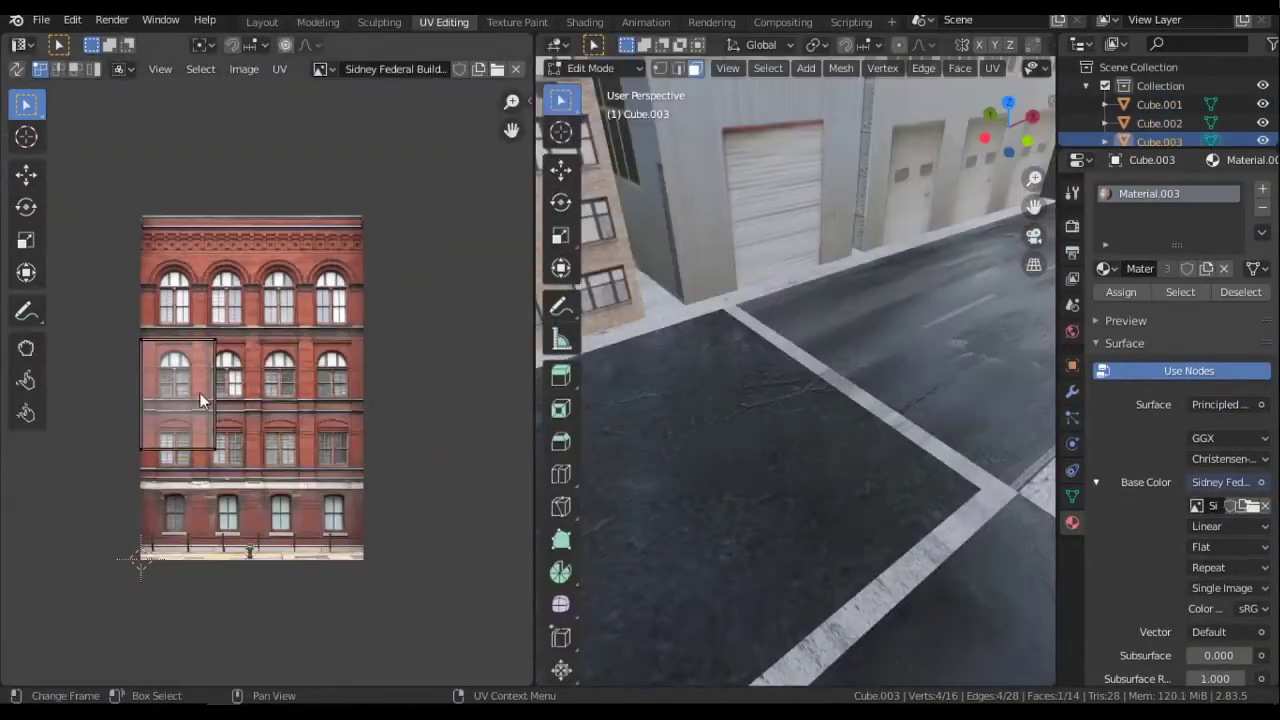
# Zoom the UV Editor and box-select the Cube.003 face's UV island.
pyautogui.scroll(2, 200, 400)
pyautogui.press('b')
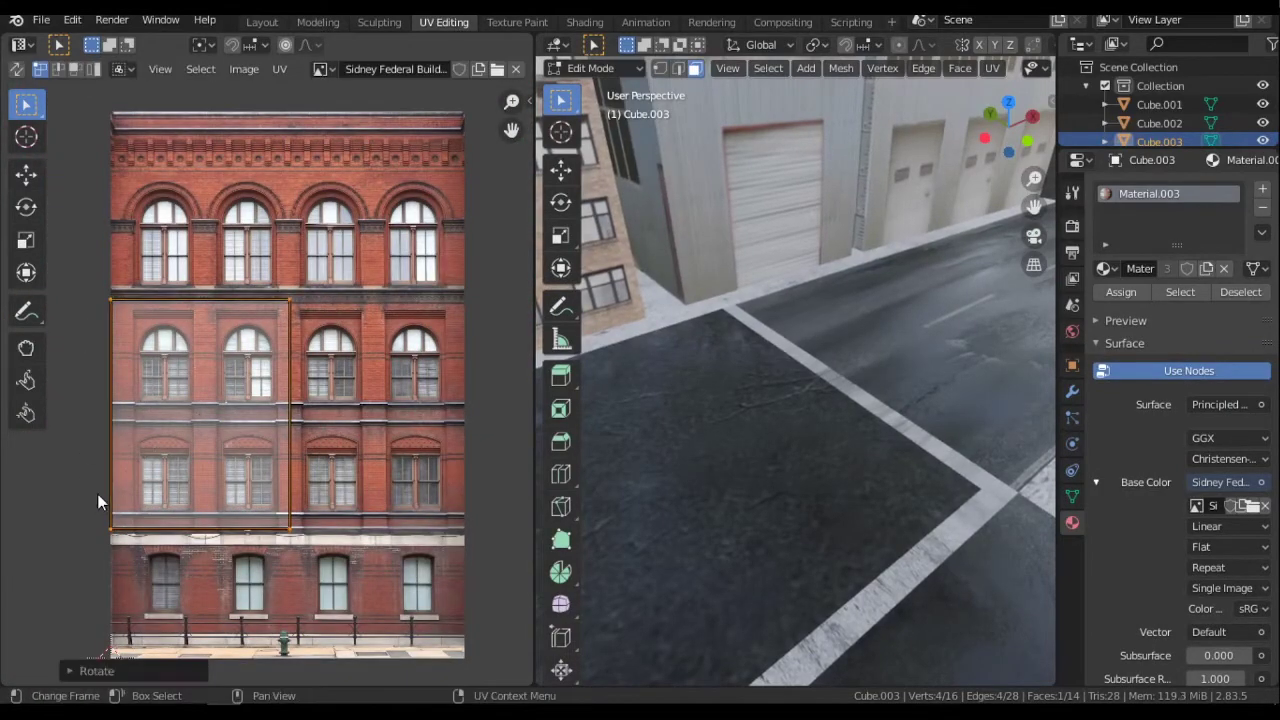